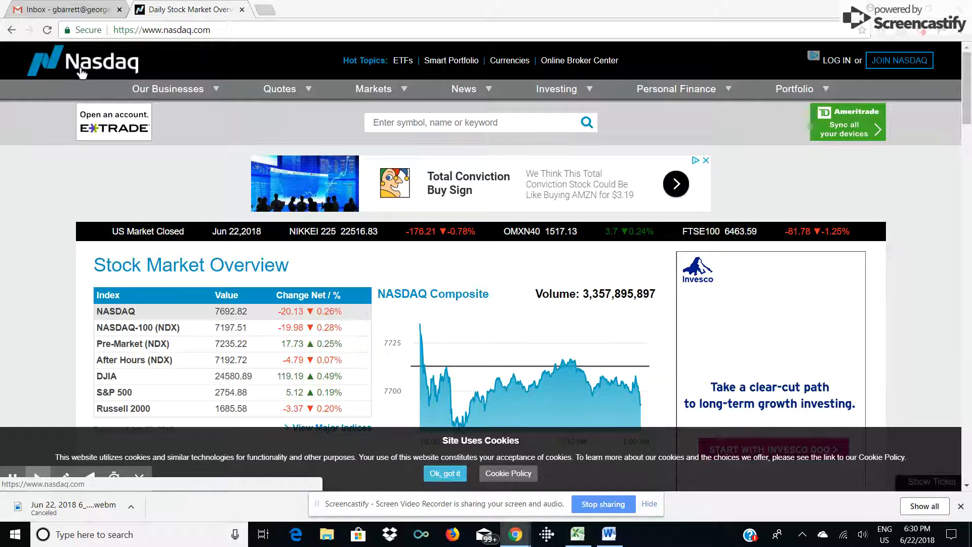
# Select the nasdaq.com page address, then bring the Excel workbook Book1 to the front.
pyautogui.moveTo(213, 30); pyautogui.dragTo(116, 33)
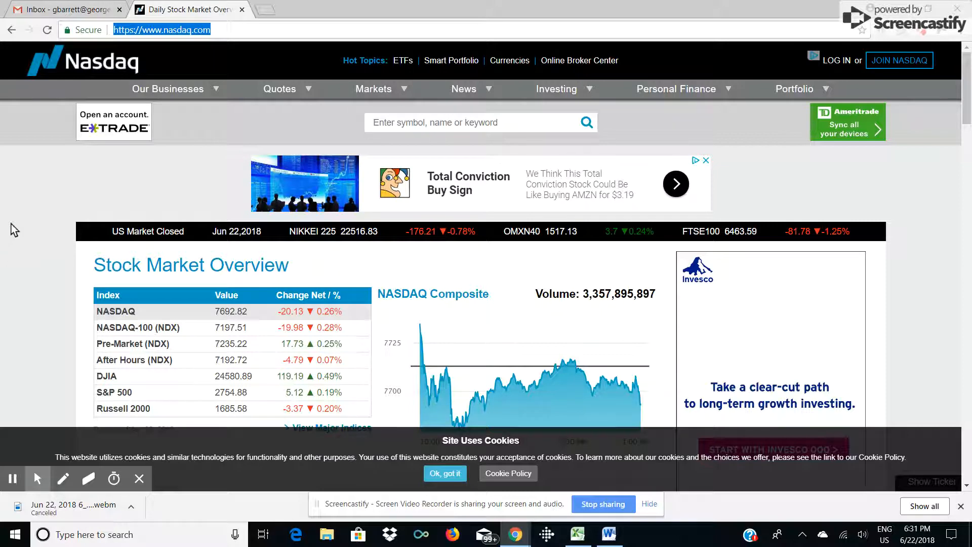
pyautogui.click(578, 534)
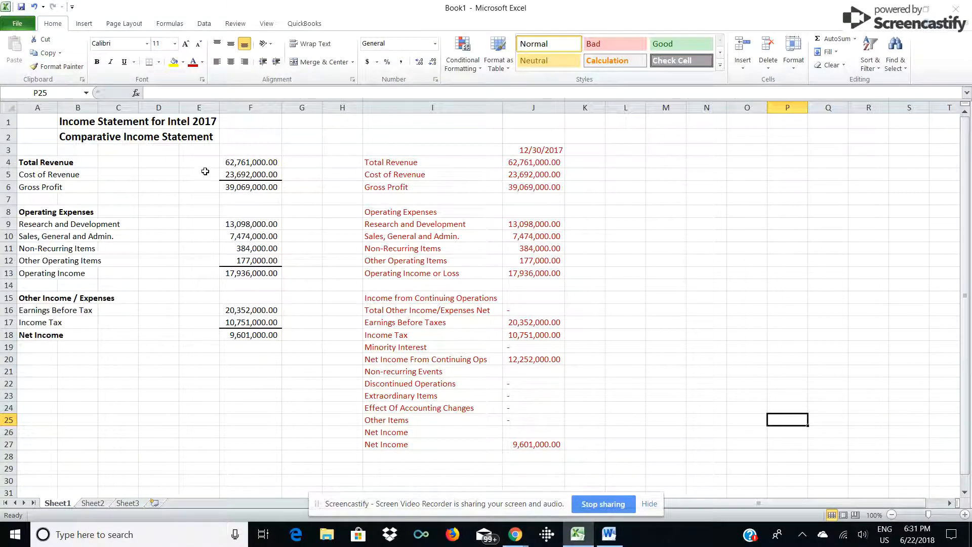
pyautogui.moveTo(30, 121); pyautogui.dragTo(248, 354)
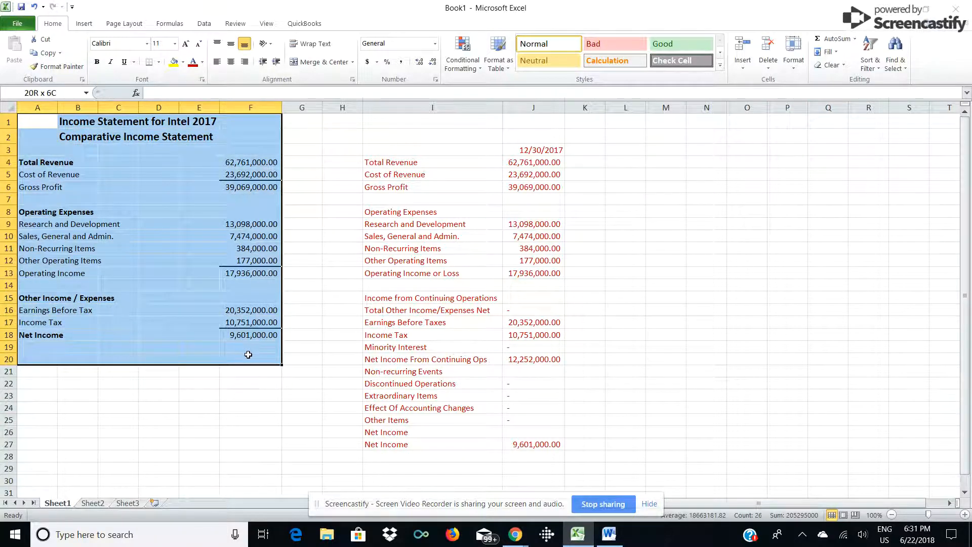
pyautogui.click(306, 259)
pyautogui.moveTo(371, 120); pyautogui.dragTo(530, 448)
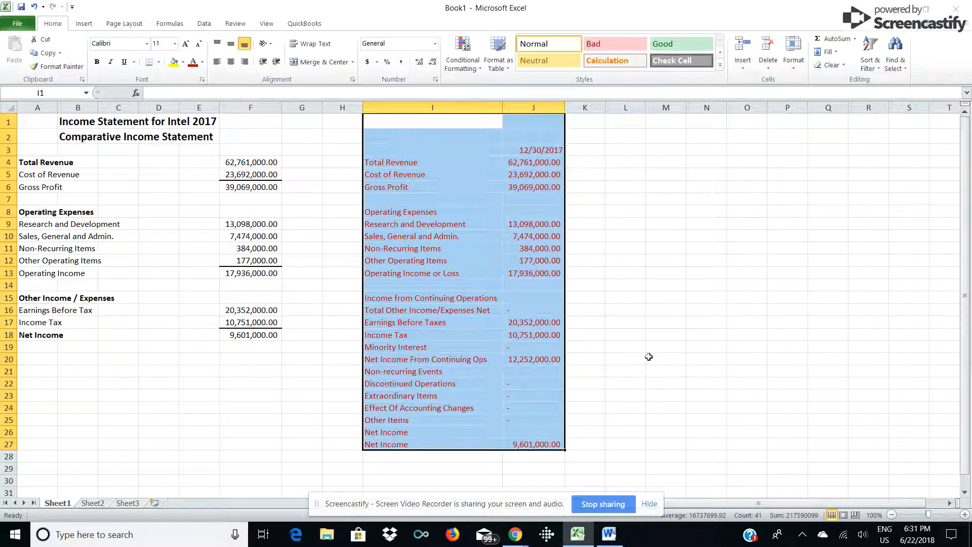
pyautogui.click(623, 211)
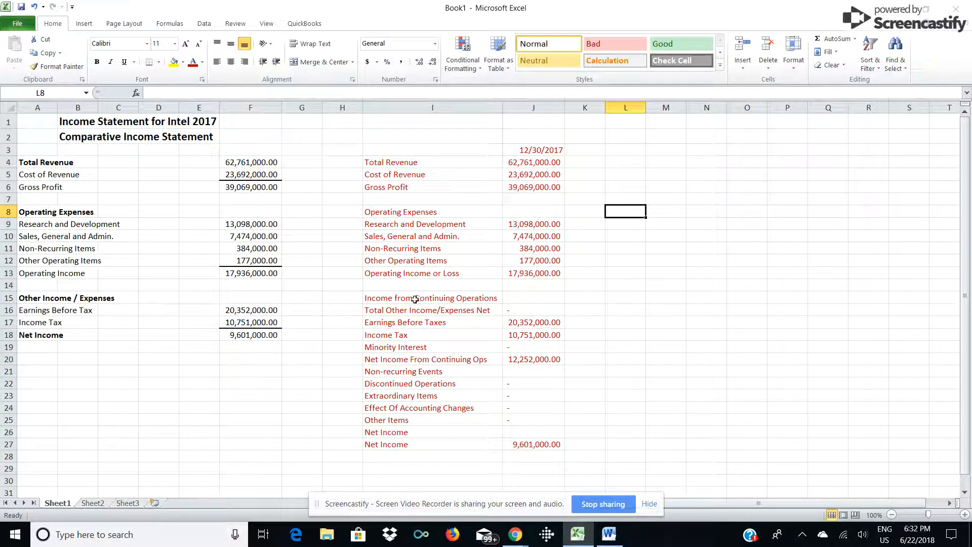
# Clear the labels in I15:I16 and enter 'Other Income / Expenses' in cell I16.
pyautogui.click(369, 299)
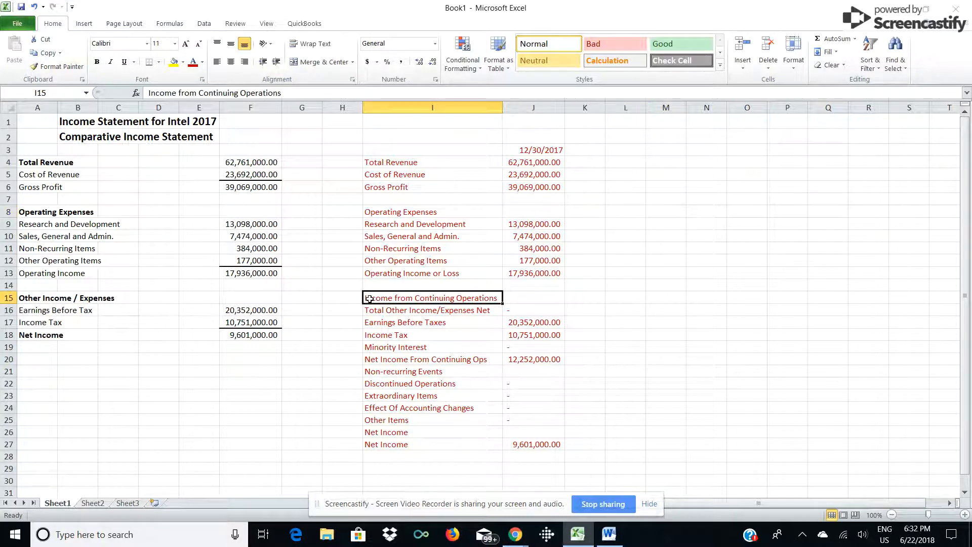
pyautogui.moveTo(370, 300); pyautogui.dragTo(371, 308)
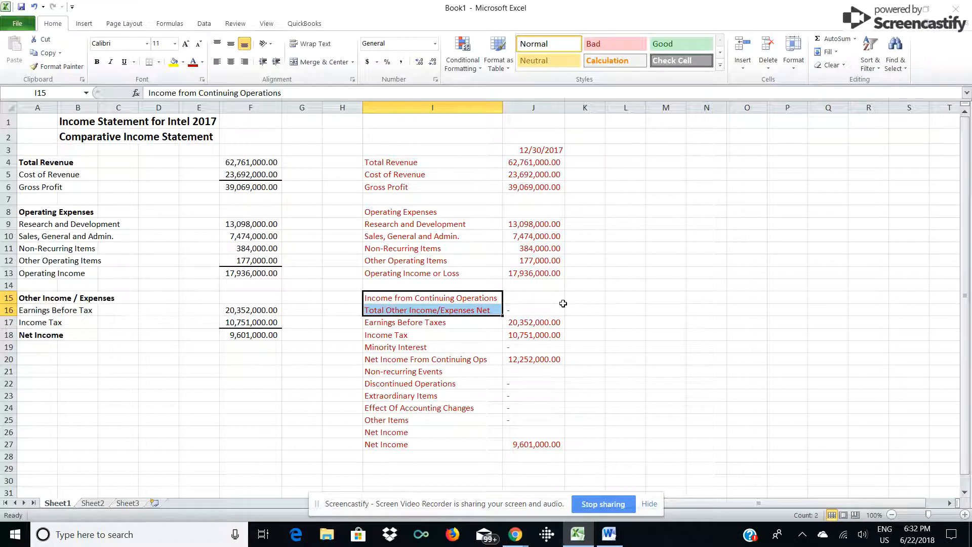
pyautogui.press('Delete')
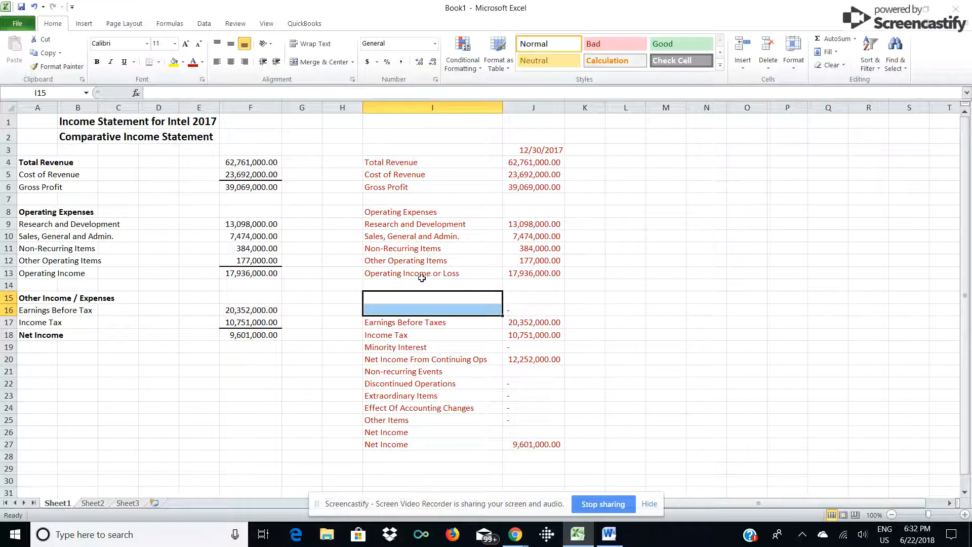
pyautogui.click(383, 309)
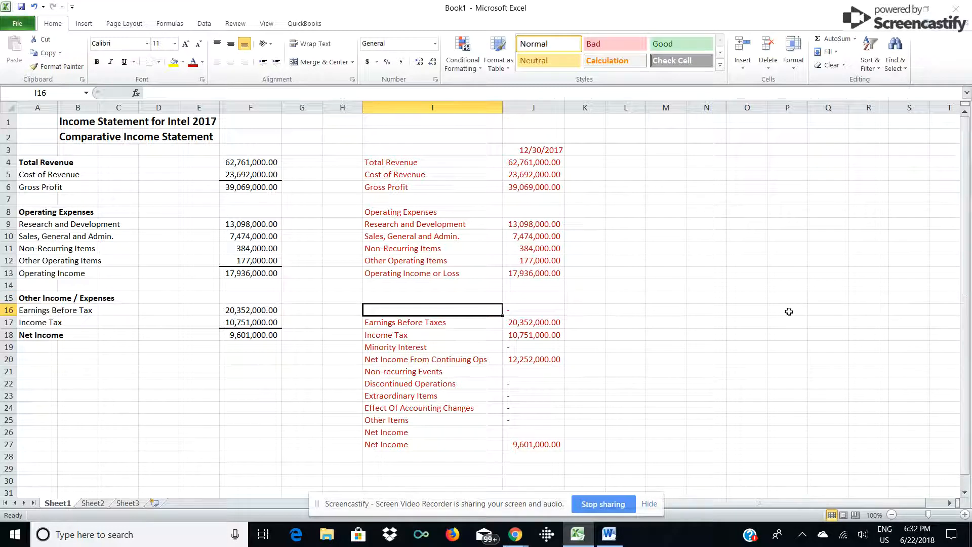
pyautogui.write('Other')
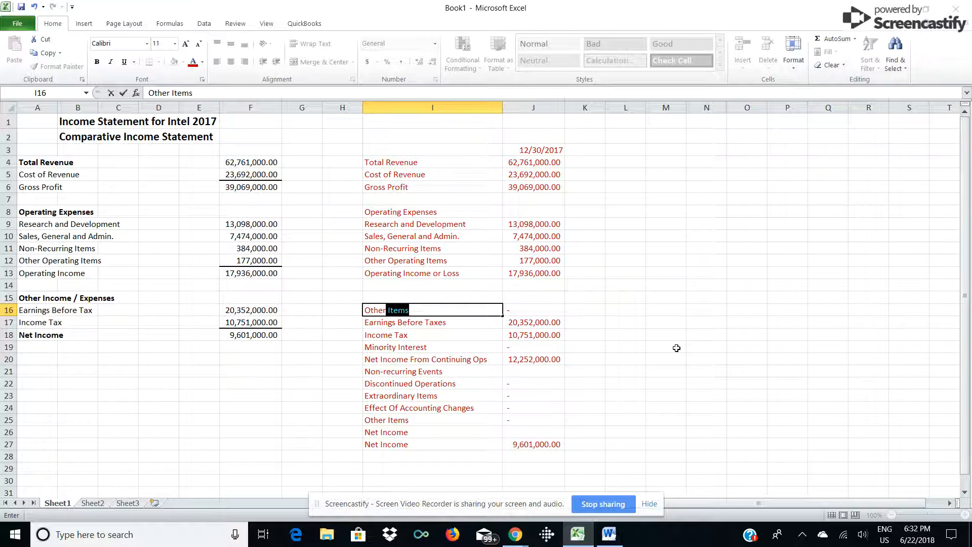
pyautogui.write(' Income / Expenses')
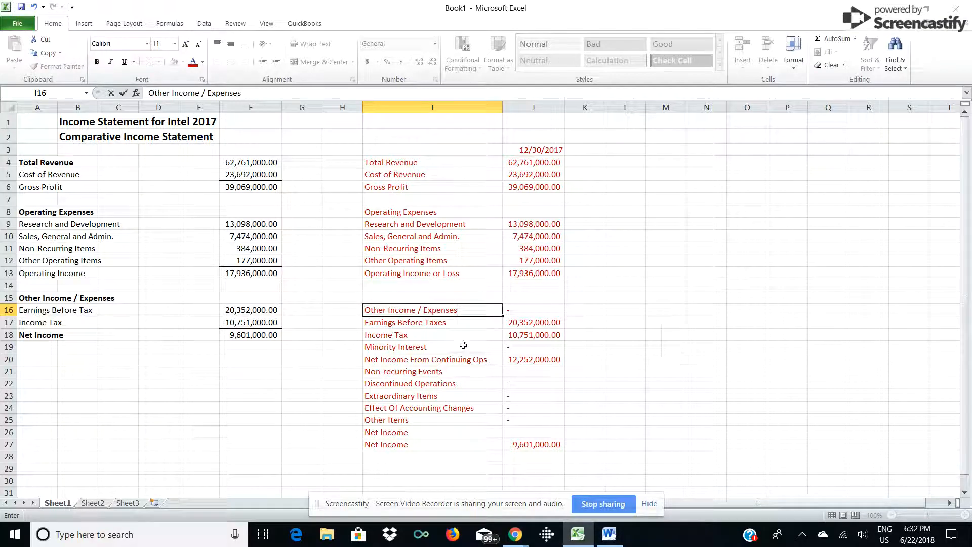
pyautogui.click(679, 297)
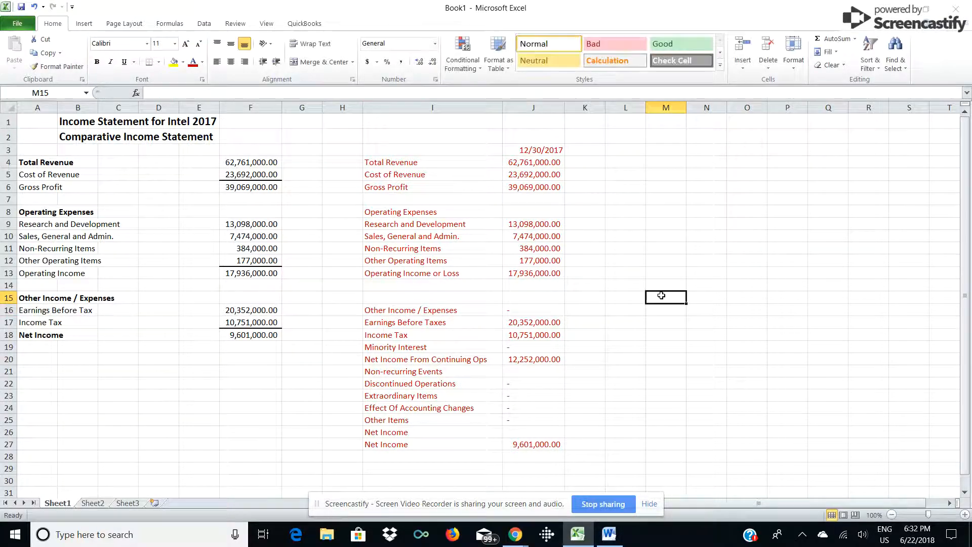
# Move I16:J27 up one row and clear the Net Income From Continuing Ops line (12,252,000.00).
pyautogui.moveTo(370, 310); pyautogui.dragTo(537, 445)
pyautogui.moveTo(474, 304); pyautogui.dragTo(476, 297)
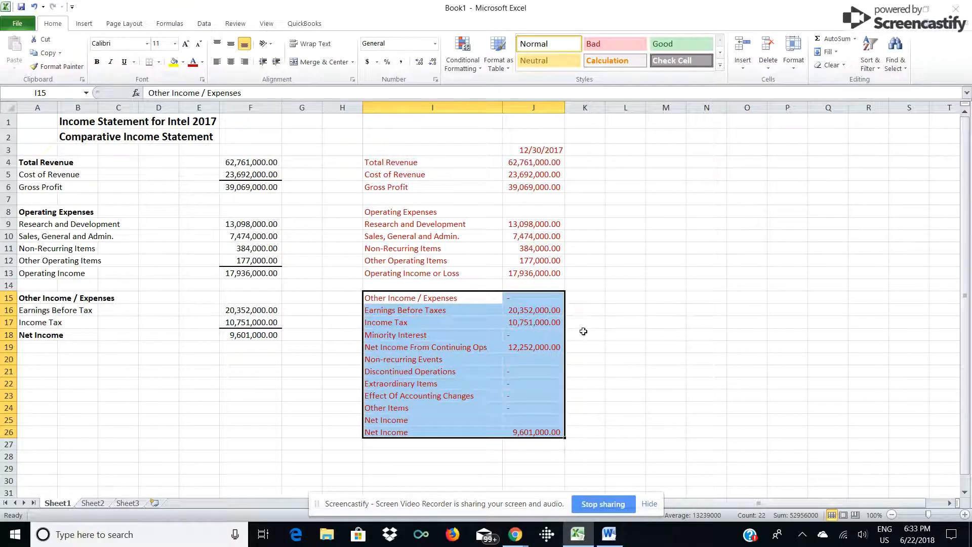
pyautogui.click(584, 331)
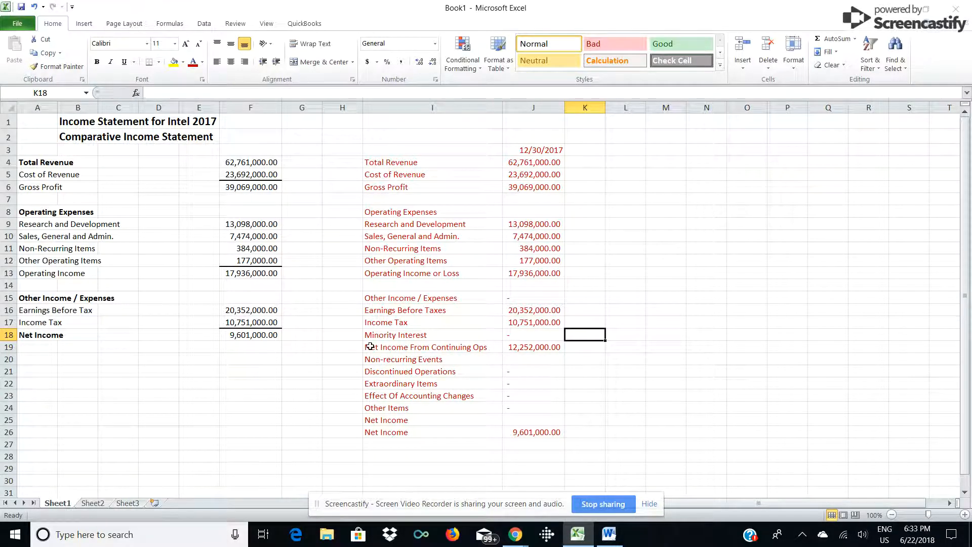
pyautogui.moveTo(369, 348); pyautogui.dragTo(507, 346)
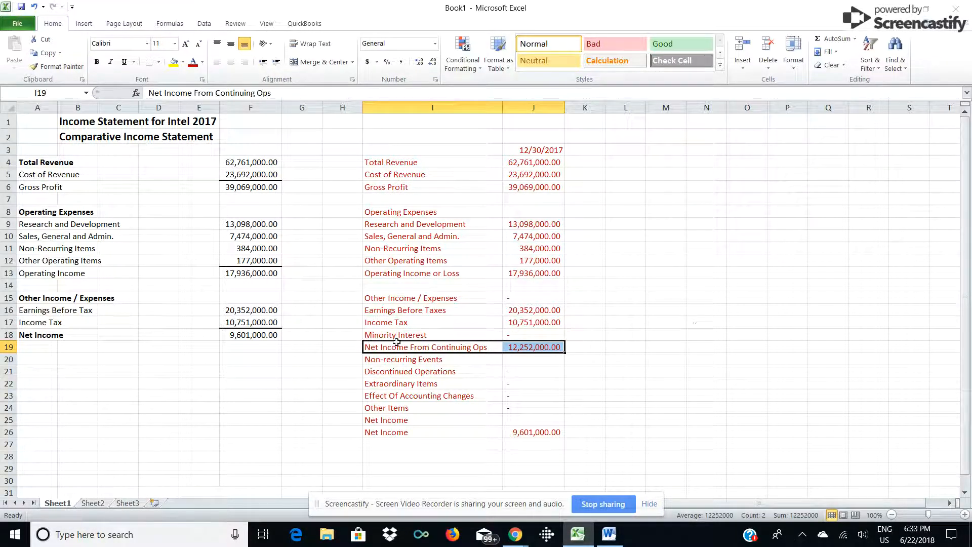
pyautogui.press('BackSpace')
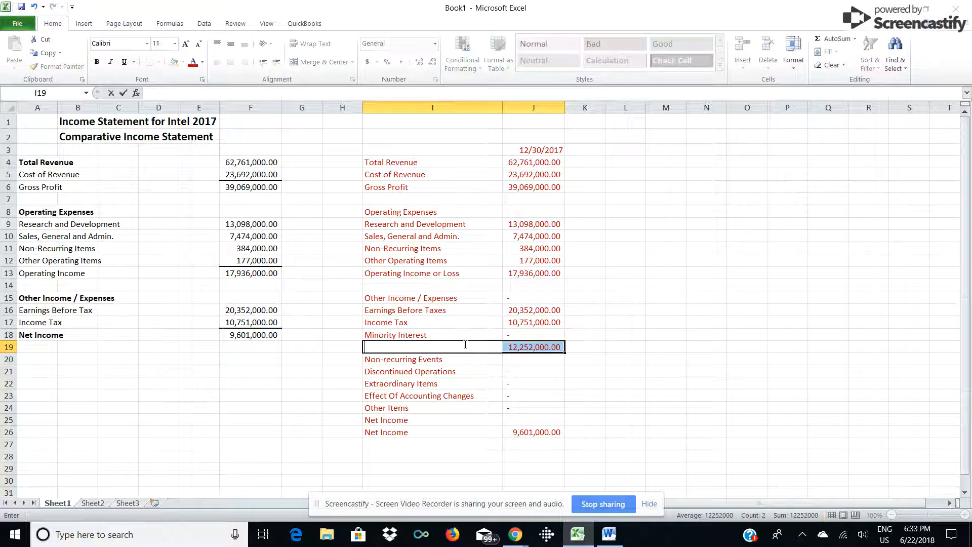
pyautogui.click(558, 353)
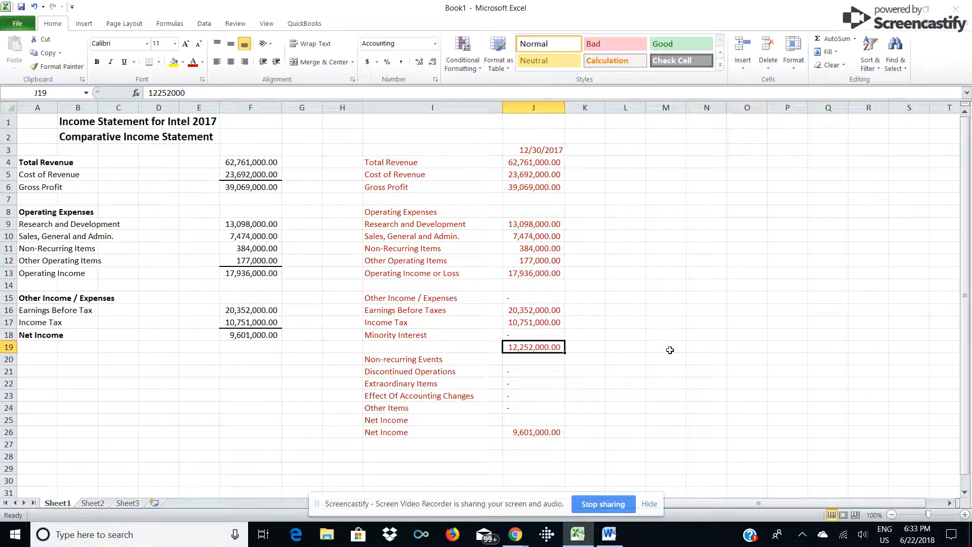
pyautogui.press('BackSpace')
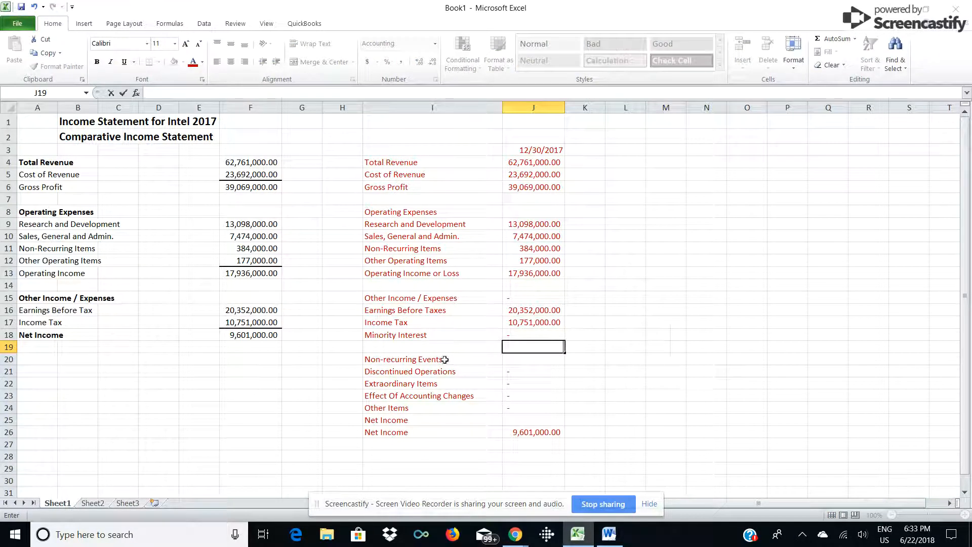
# Shift I20:J26 up one row to close the empty row, then select the statement from 12/30/2017 down.
pyautogui.moveTo(365, 360); pyautogui.dragTo(555, 430)
pyautogui.moveTo(479, 355); pyautogui.dragTo(479, 346)
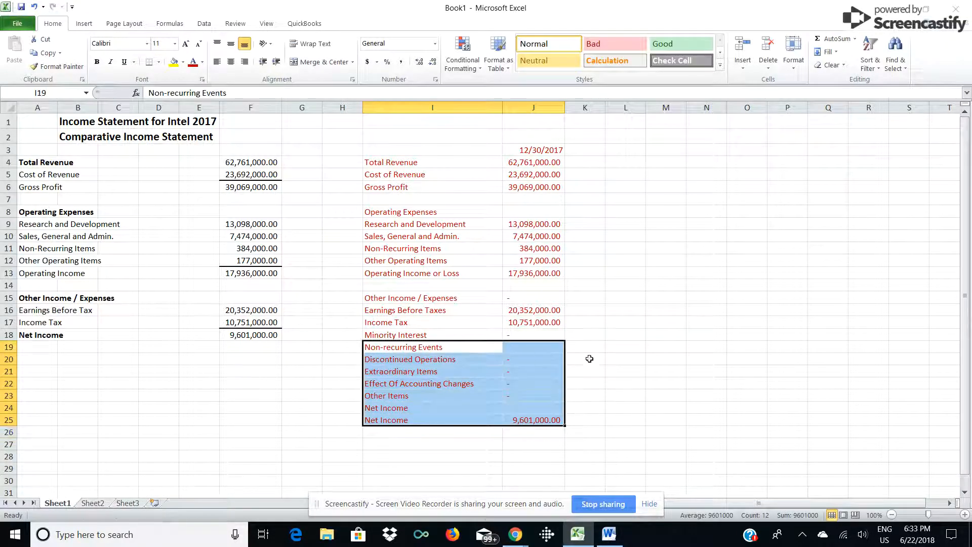
pyautogui.click(637, 359)
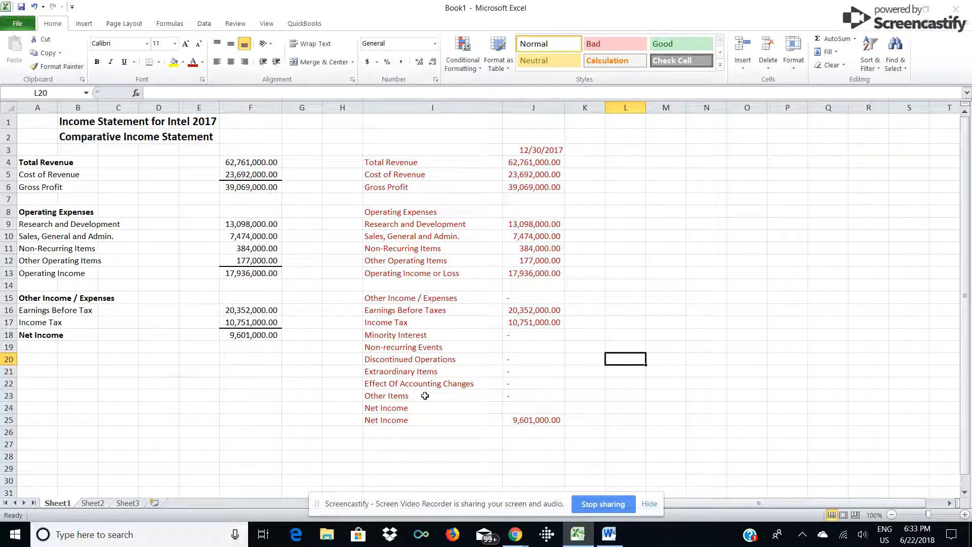
pyautogui.click(543, 421)
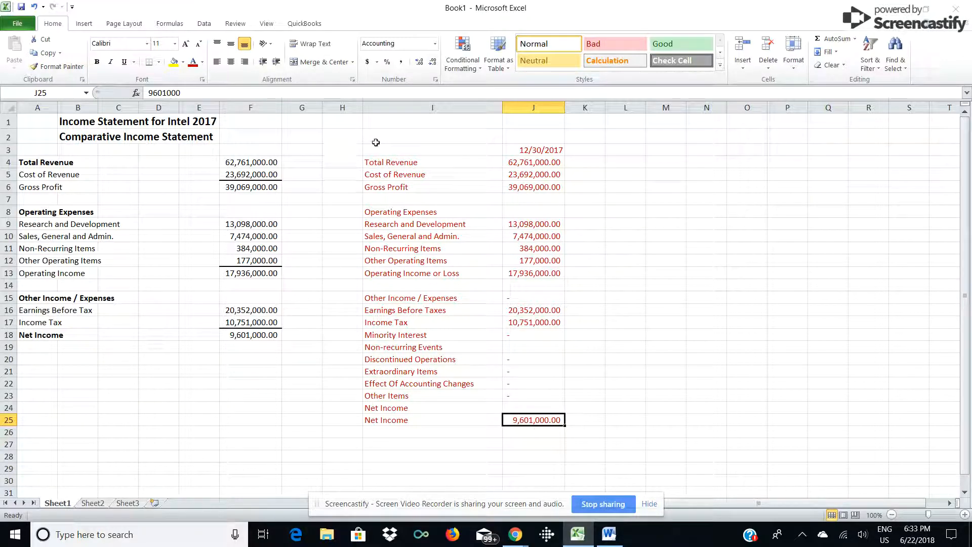
pyautogui.moveTo(376, 150); pyautogui.dragTo(561, 424)
# Delete the raw Nasdaq data columns I and J.
pyautogui.click(559, 421)
pyautogui.moveTo(390, 107); pyautogui.dragTo(527, 107)
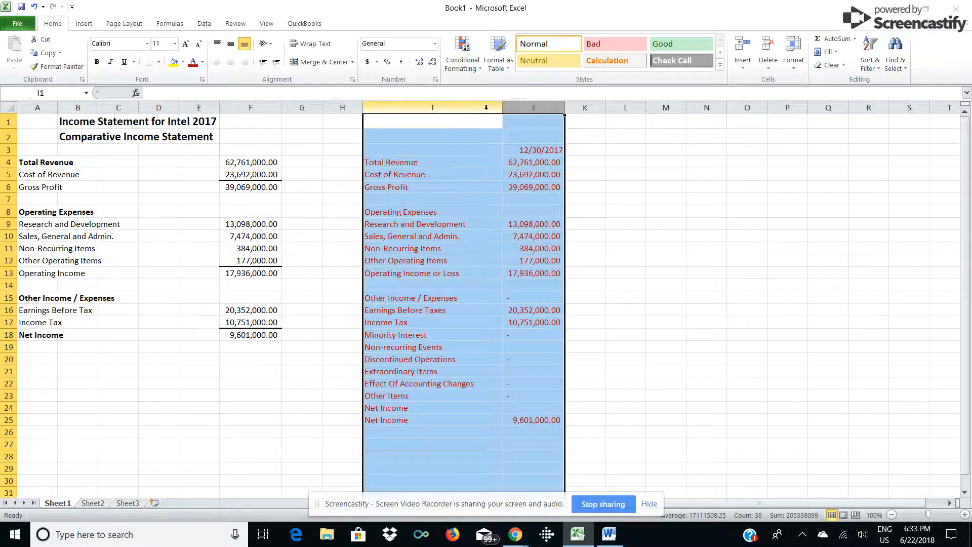
pyautogui.rightClick(367, 108)
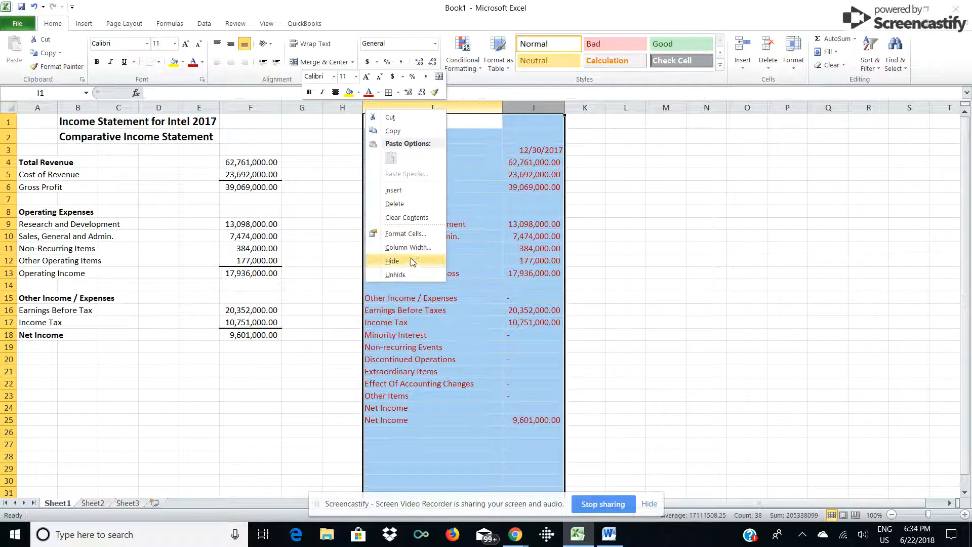
pyautogui.click(395, 204)
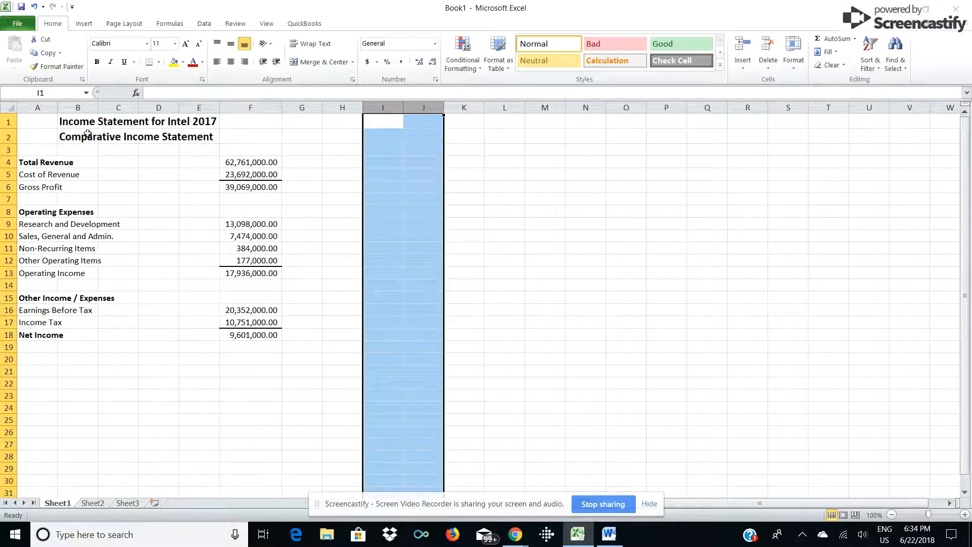
# Copy the income statement range A1:F18 and switch to the blank Word document.
pyautogui.click(25, 121)
pyautogui.moveTo(25, 121); pyautogui.dragTo(249, 335)
pyautogui.rightClick(160, 231)
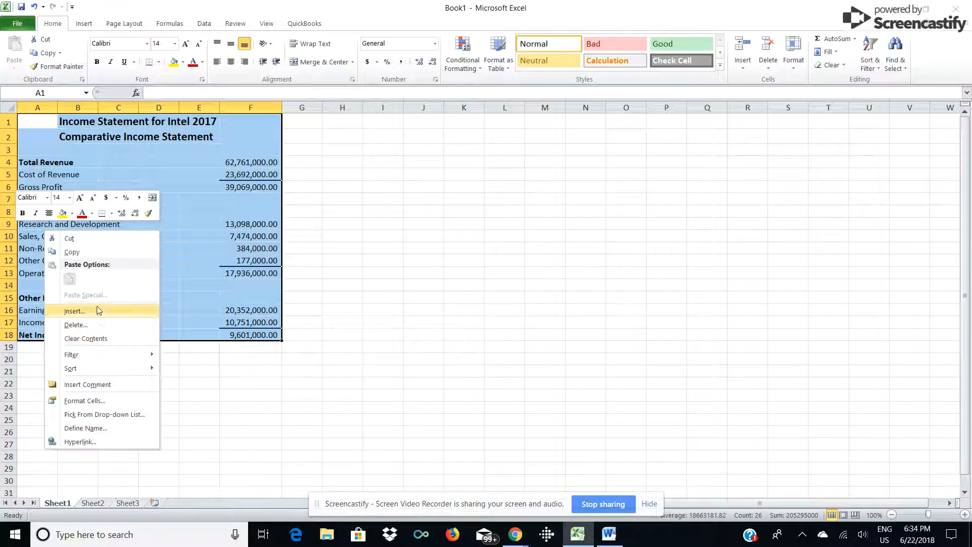
pyautogui.click(93, 253)
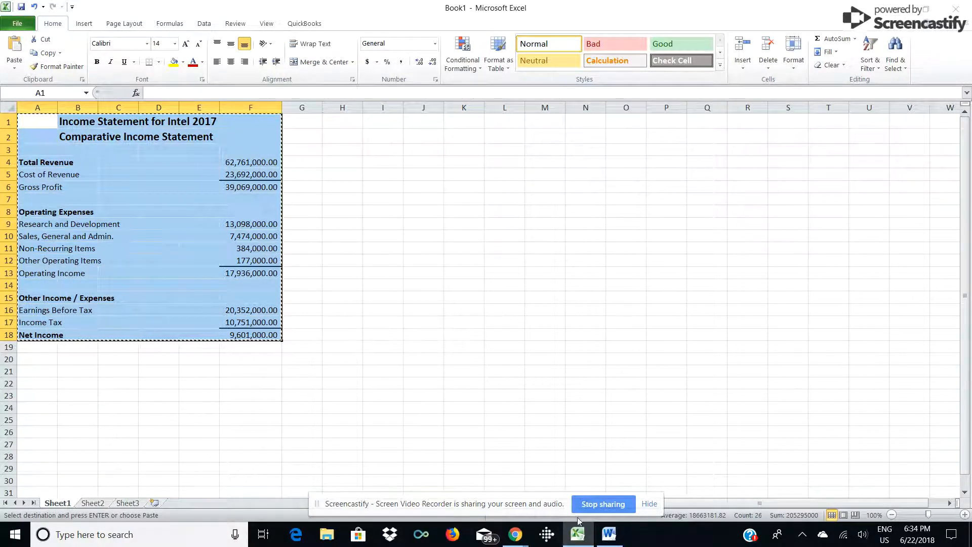
pyautogui.click(610, 535)
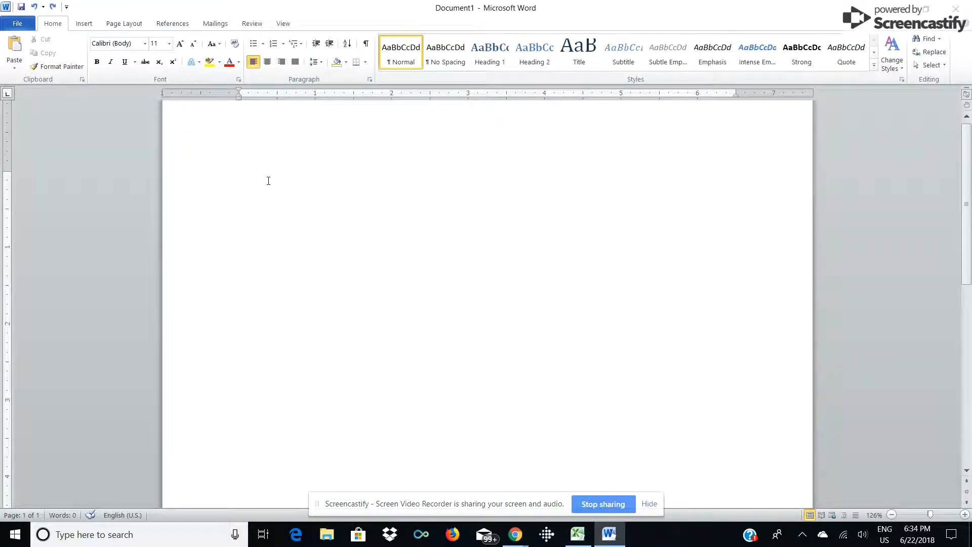
# Paste the income statement into Document1 with Use Destination Styles, creating a Word table.
pyautogui.click(15, 65)
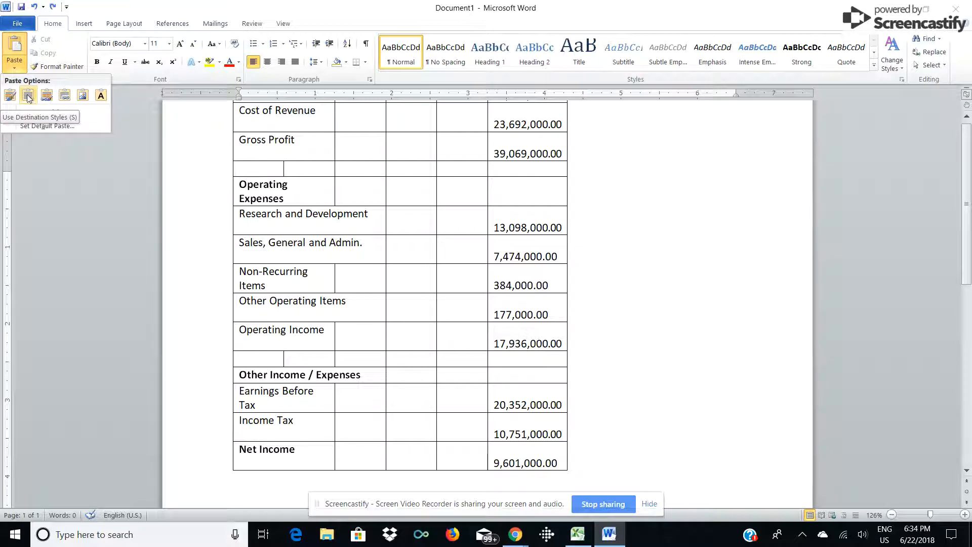
pyautogui.click(28, 96)
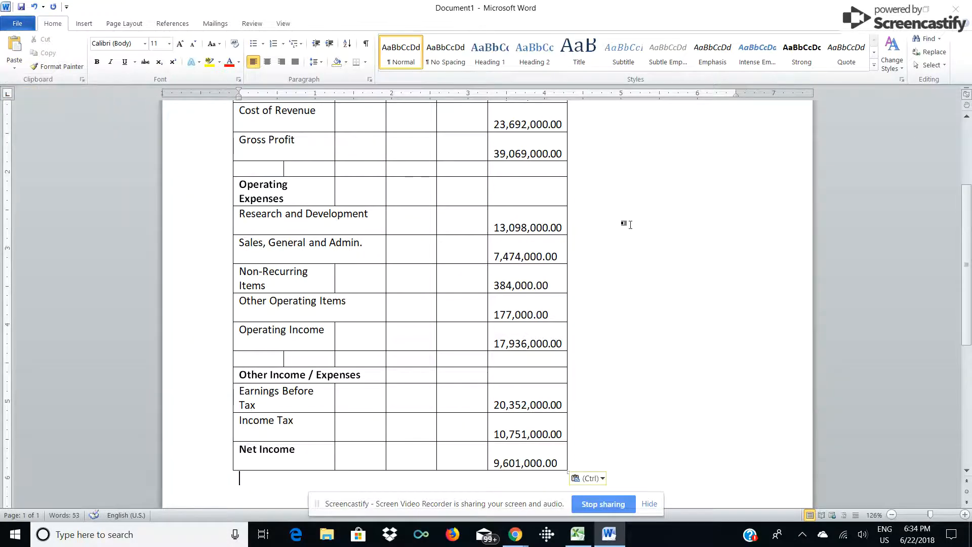
pyautogui.scroll(3, 631, 213)
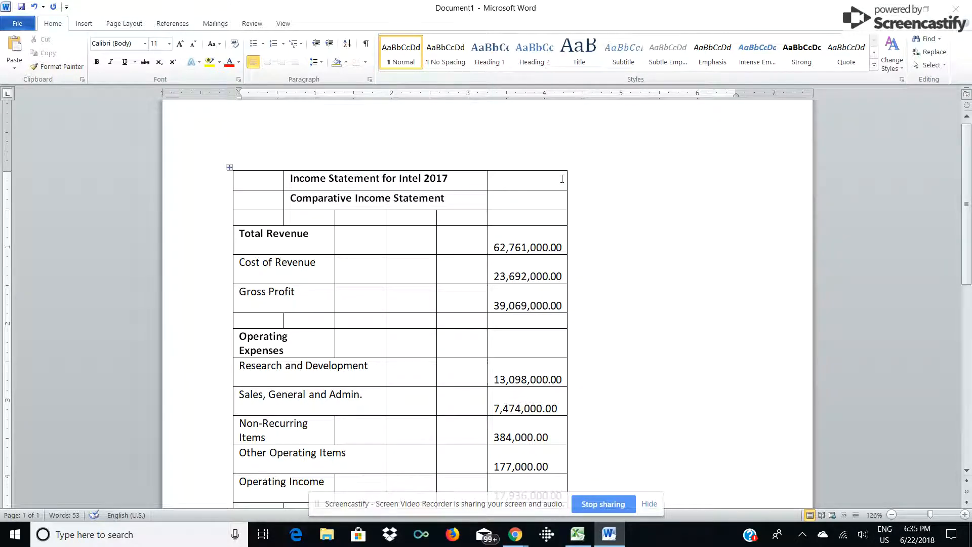
pyautogui.click(562, 179)
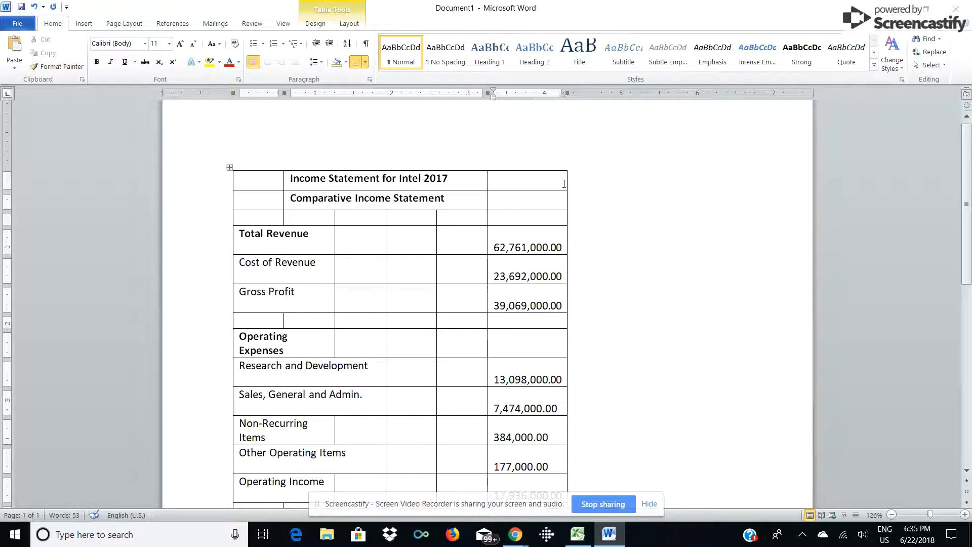
pyautogui.rightClick(559, 183)
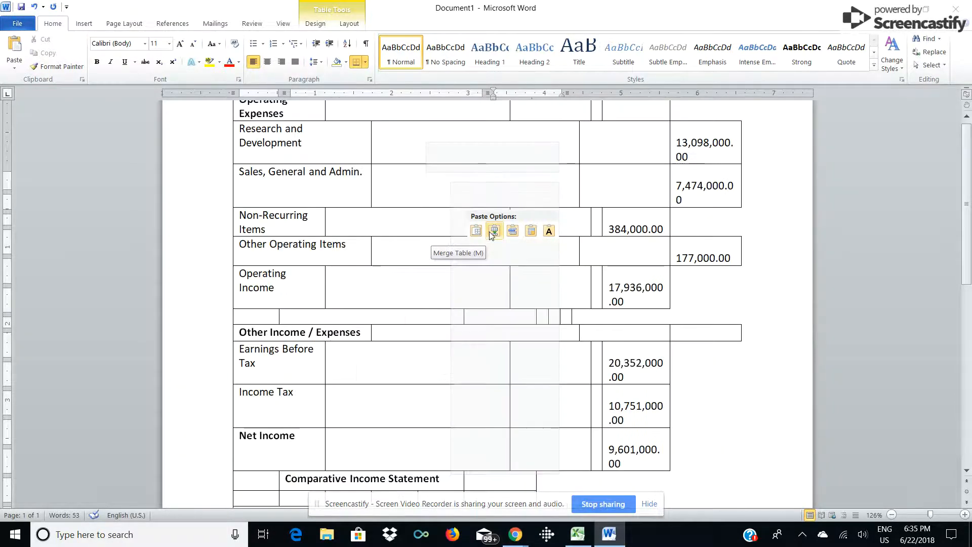
pyautogui.press('Escape')
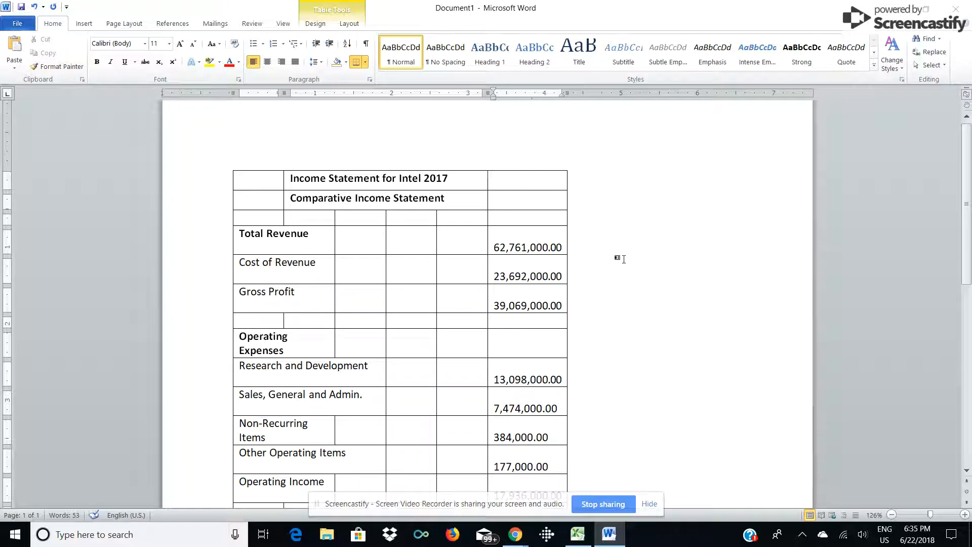
pyautogui.scroll(-1, 623, 264)
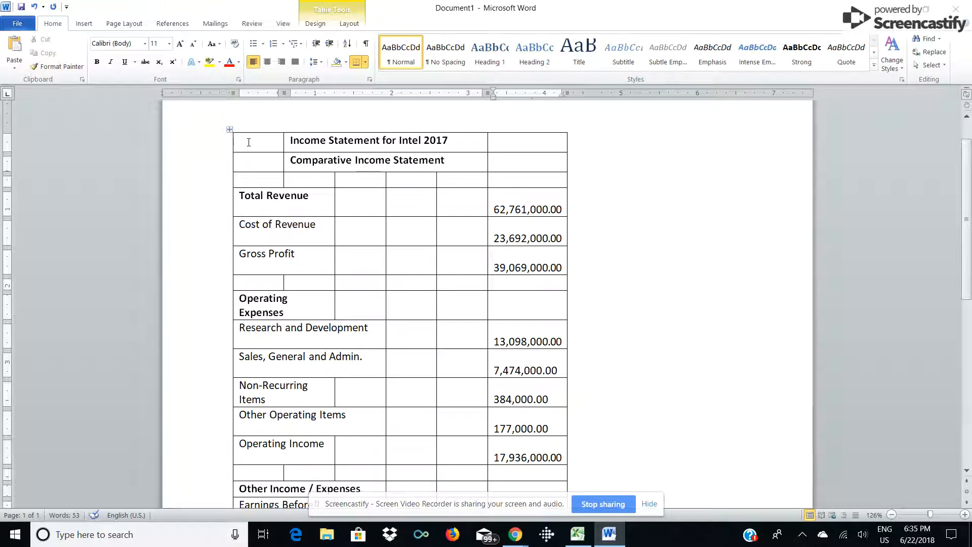
# Return to Book1, clear the selection, and open Format Cells on the Font tab.
pyautogui.click(580, 535)
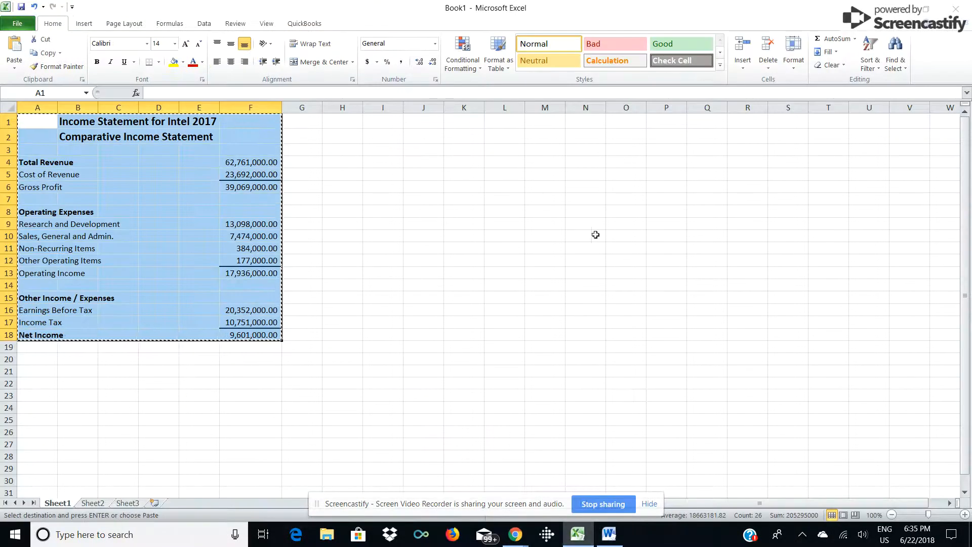
pyautogui.click(293, 369)
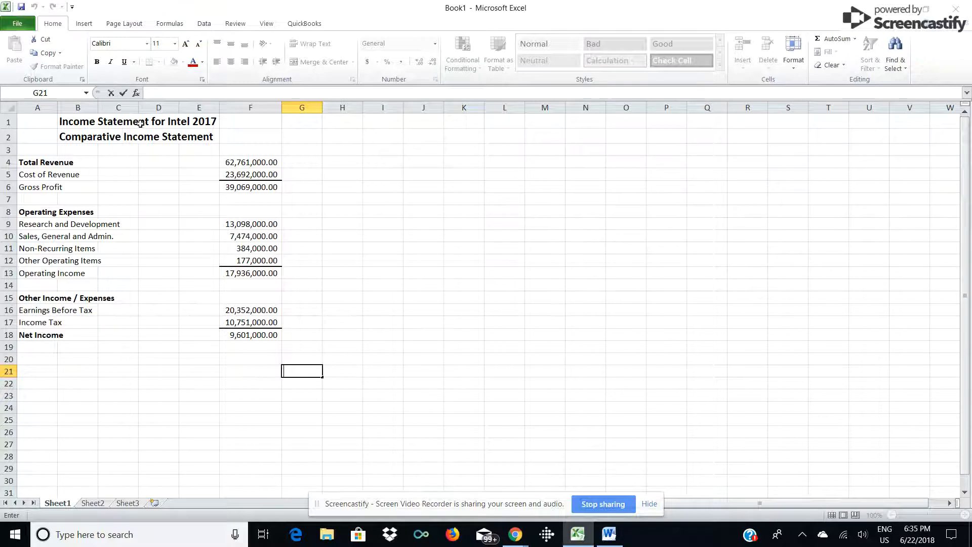
pyautogui.click(388, 122)
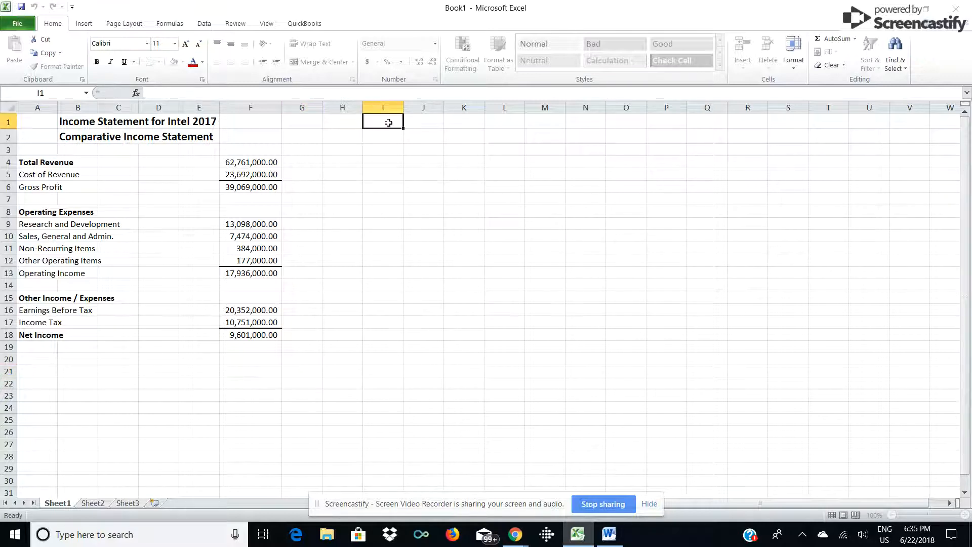
pyautogui.moveTo(389, 123); pyautogui.dragTo(580, 331)
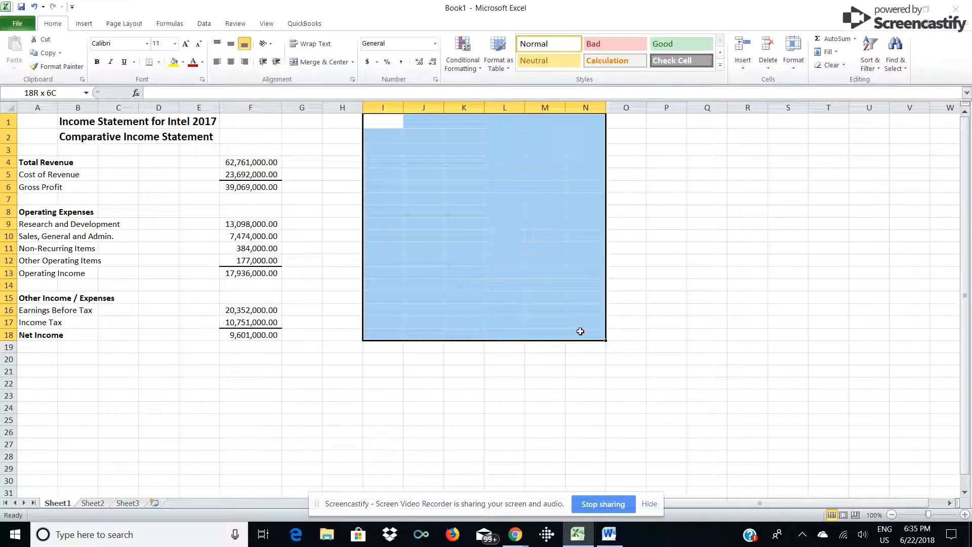
pyautogui.moveTo(581, 332); pyautogui.dragTo(581, 332)
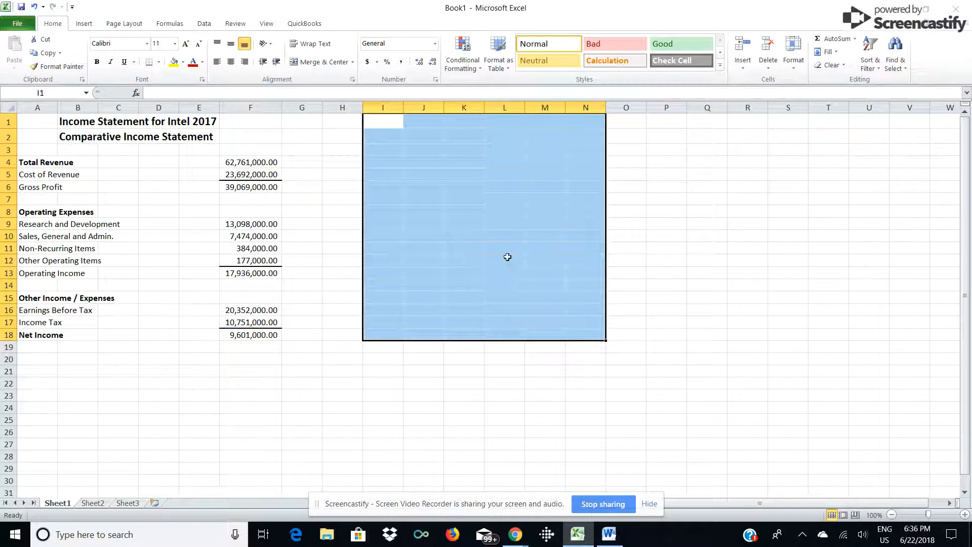
pyautogui.click(643, 249)
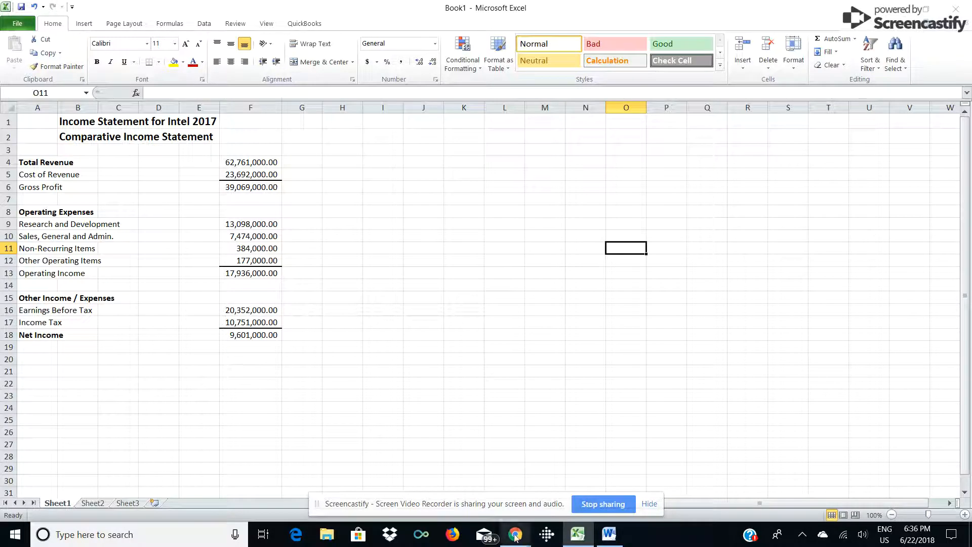
pyautogui.moveTo(516, 537)
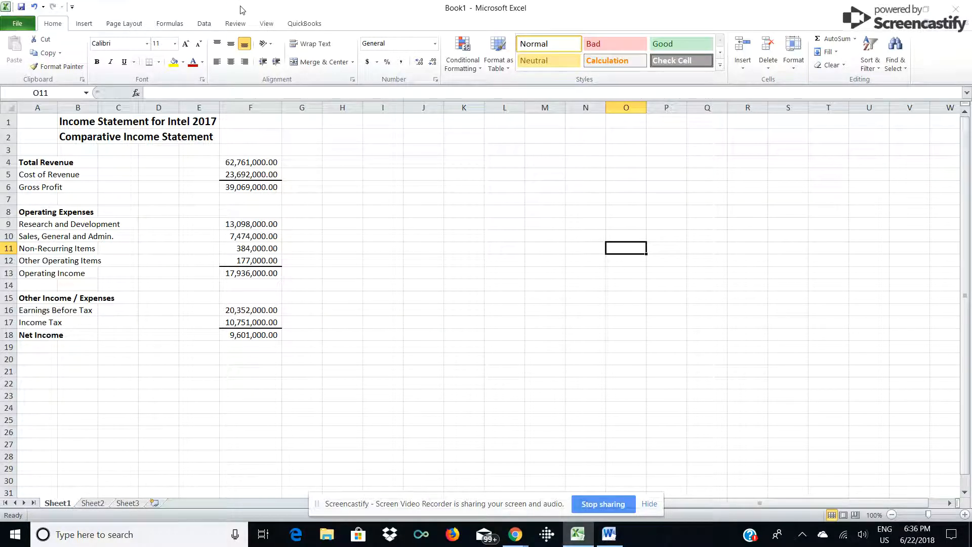
pyautogui.hotkey('ctrl', 'shift', 'f')
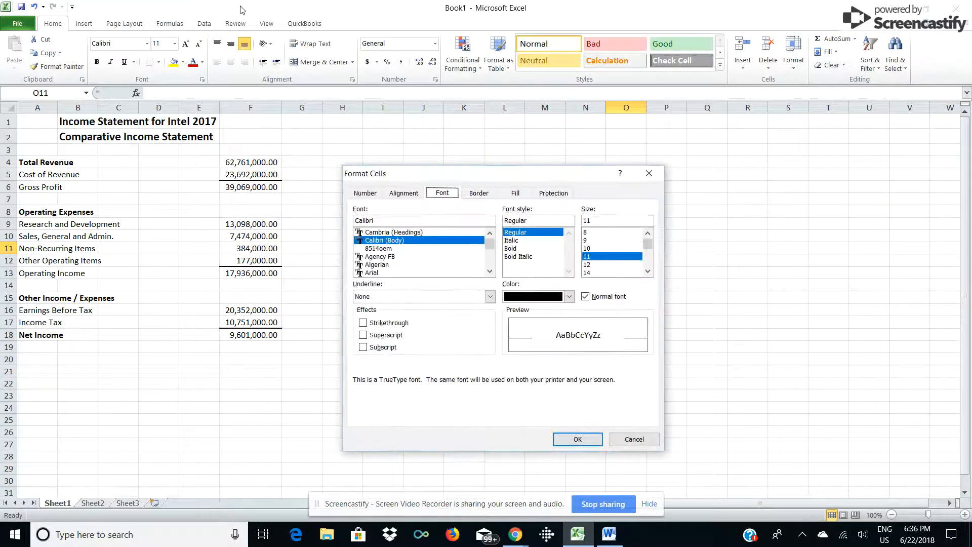